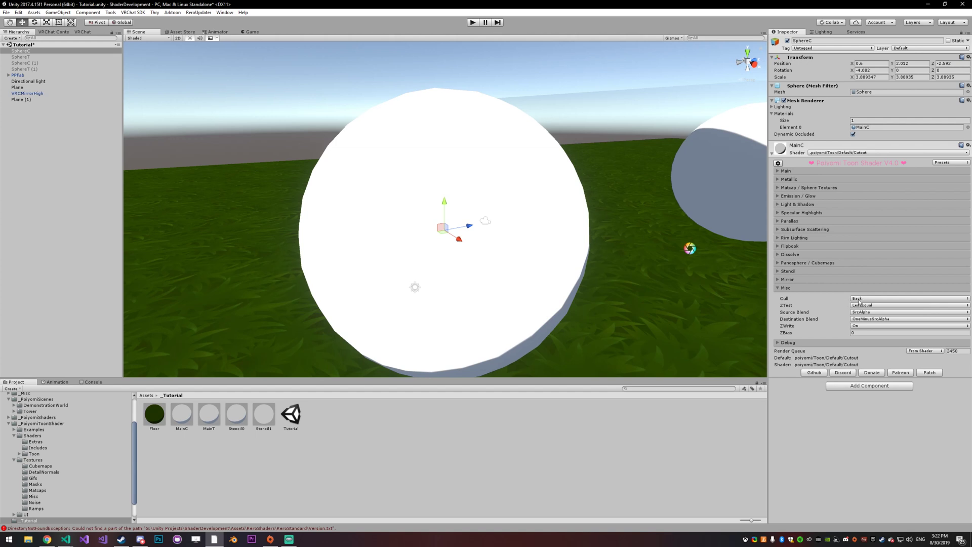
- Set MainC's Cull to Front and orbit around the white sphere to compare
right_click_drag(664, 266, 645, 276)
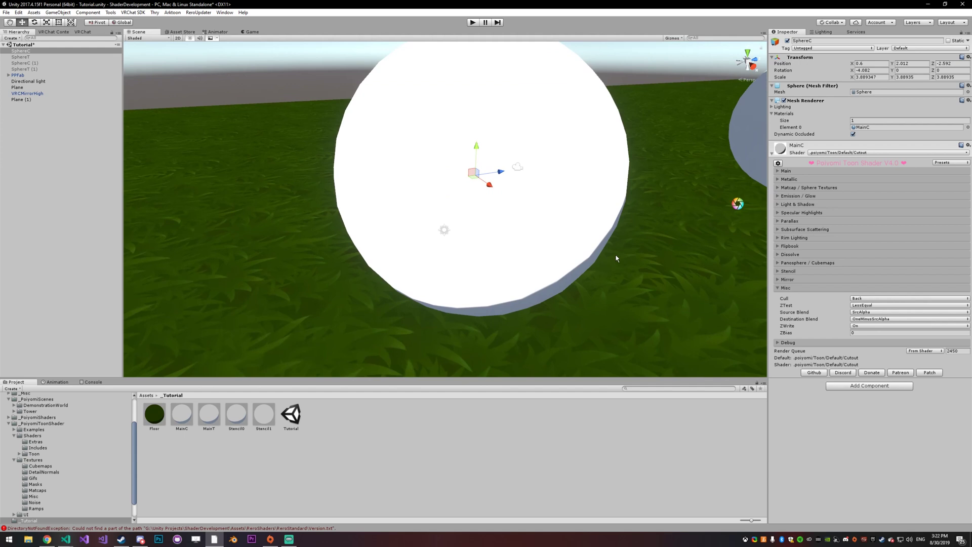
right_click_drag(618, 258, 79, 155)
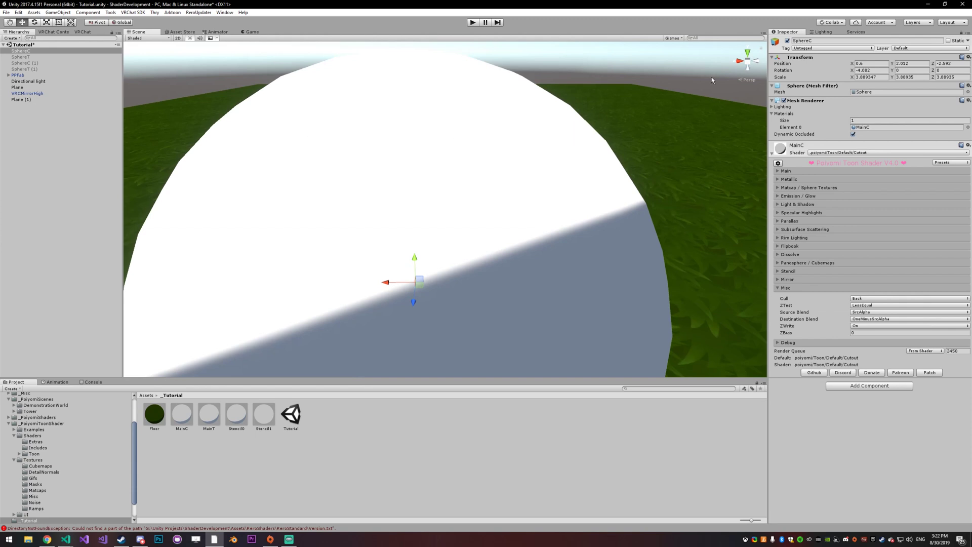
right_click_drag(588, 124, 685, 55)
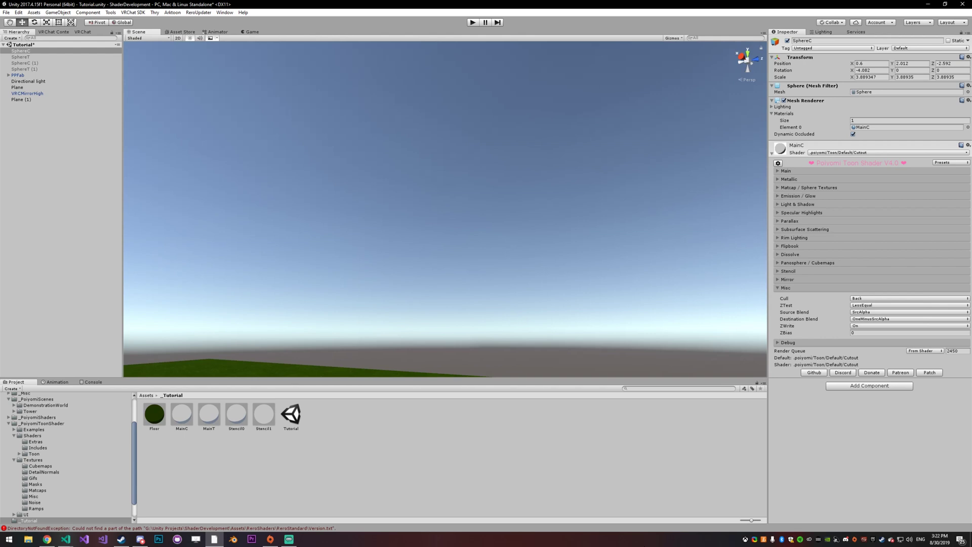
right_click(658, 540)
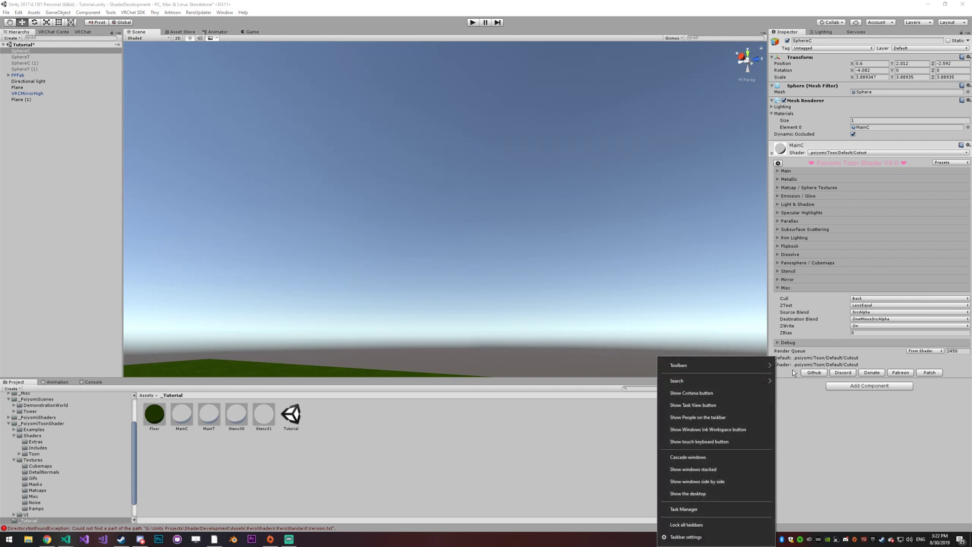
right_click_drag(485, 259, 638, 365)
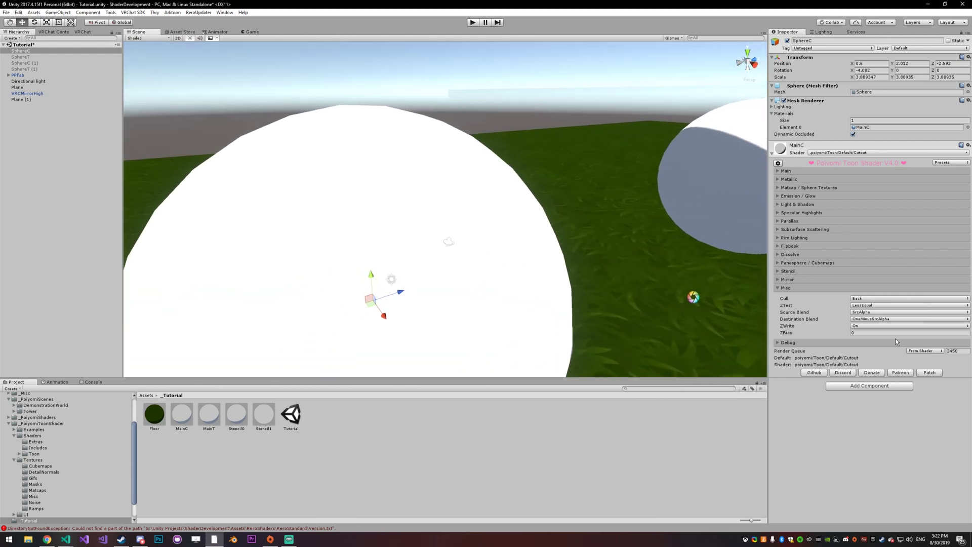
left_click(877, 300)
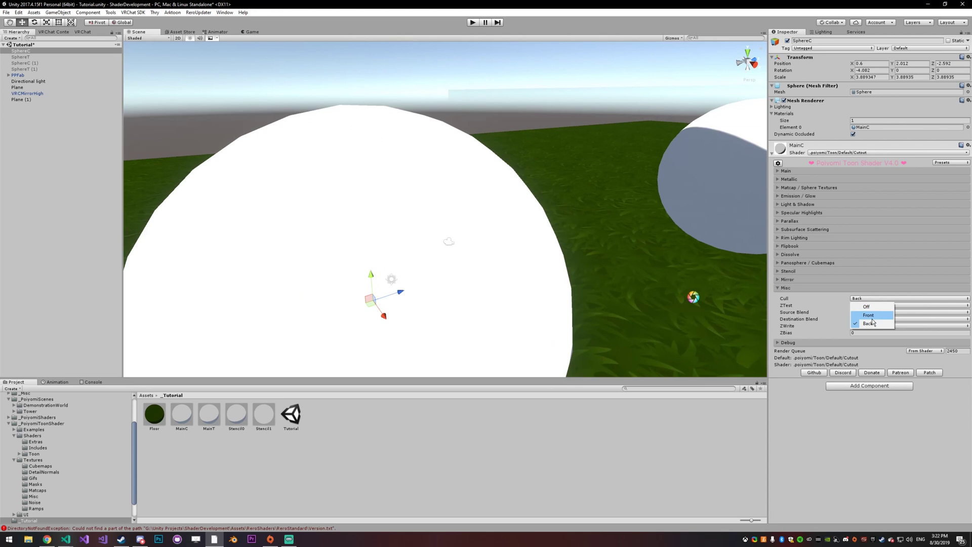
left_click(868, 315)
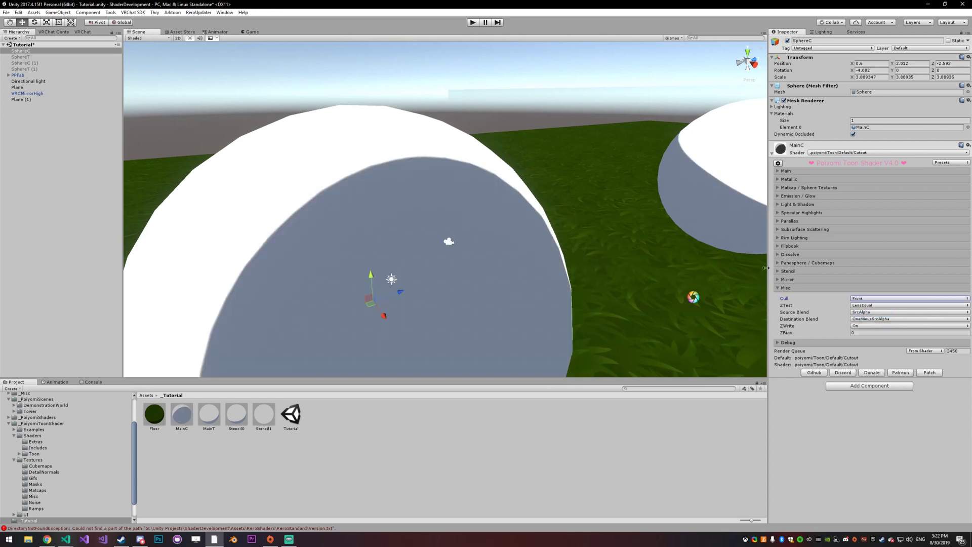
right_click_drag(633, 223, 479, 257)
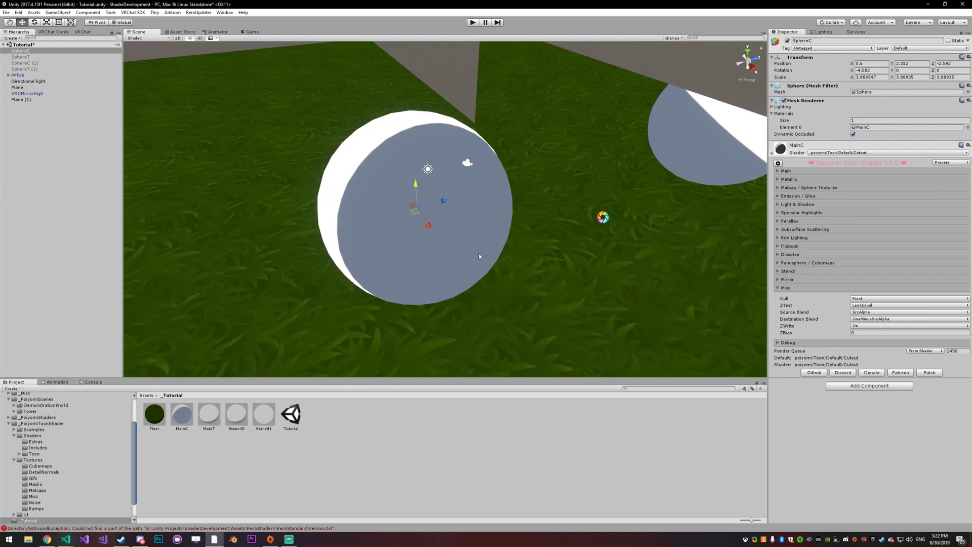
- Set Cull to Off so both outer and inner faces render
left_click(853, 300)
left_click(867, 307)
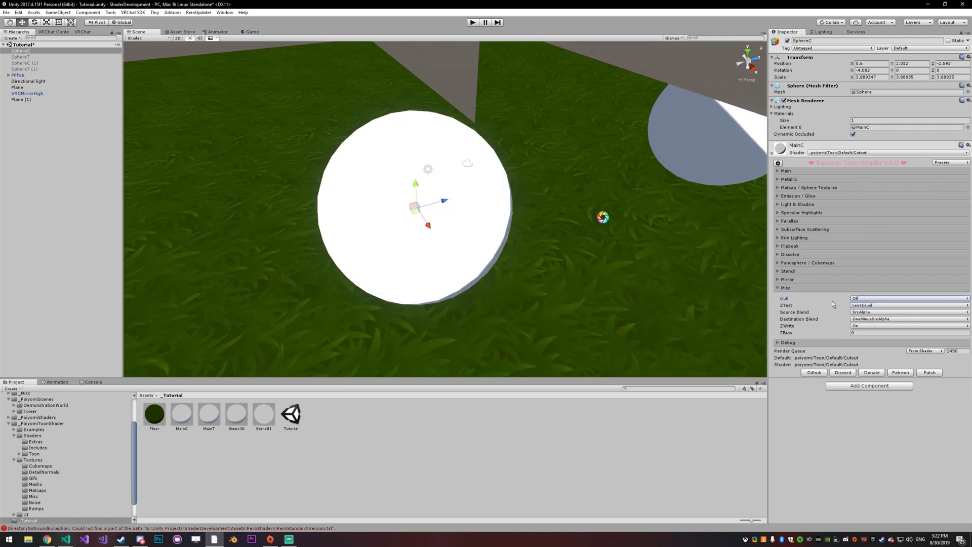
scroll(529, 189, "up", 5)
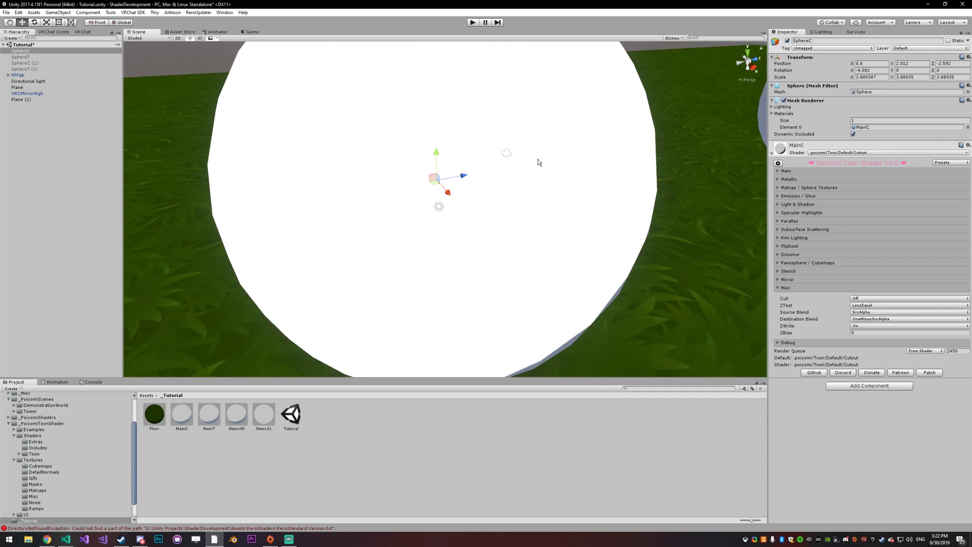
left_click_drag(538, 161, 613, 117, "alt")
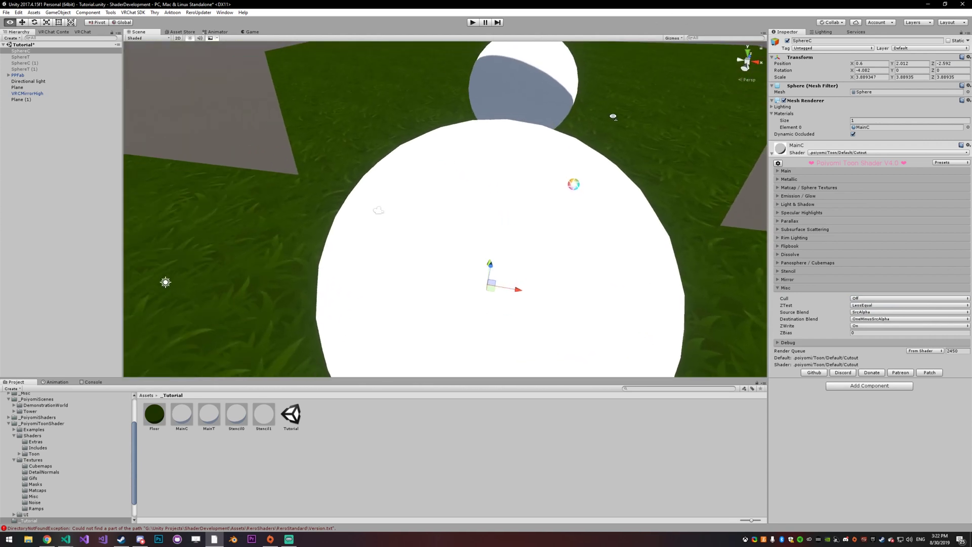
- Set MainC's Cull dropdown back to Back
left_click(864, 298)
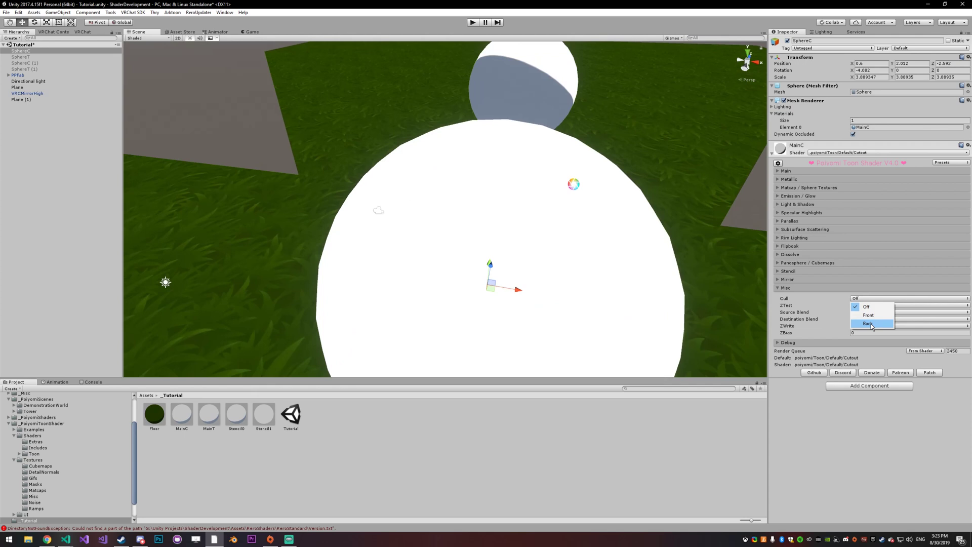
left_click(871, 325)
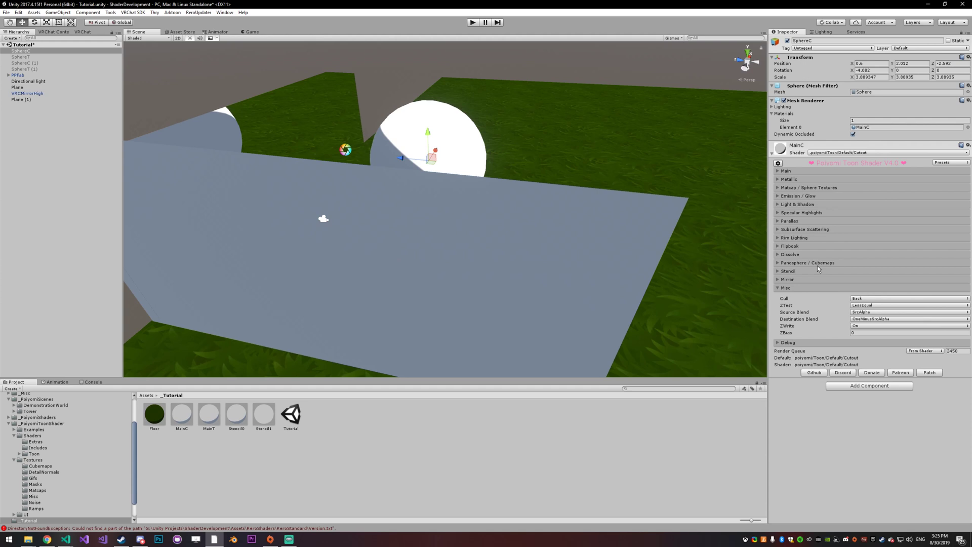
- Try ZTest GreaterEqual, then Always, and finally set it to Disabled
left_click(883, 306)
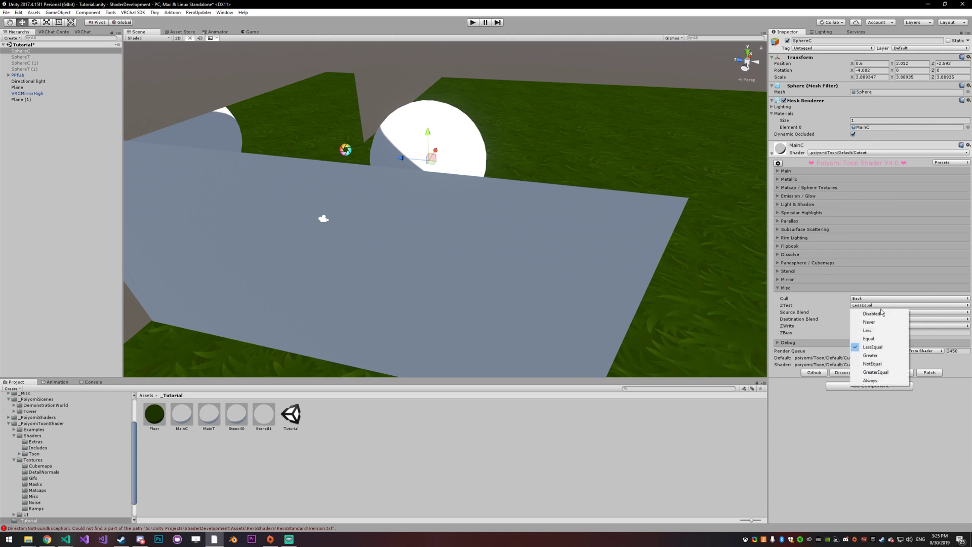
left_click(894, 372)
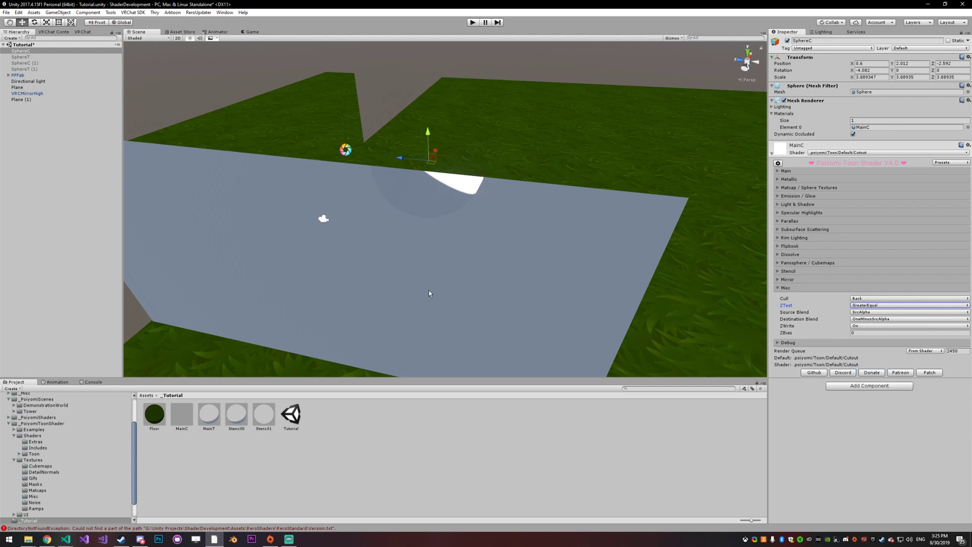
left_click(863, 306)
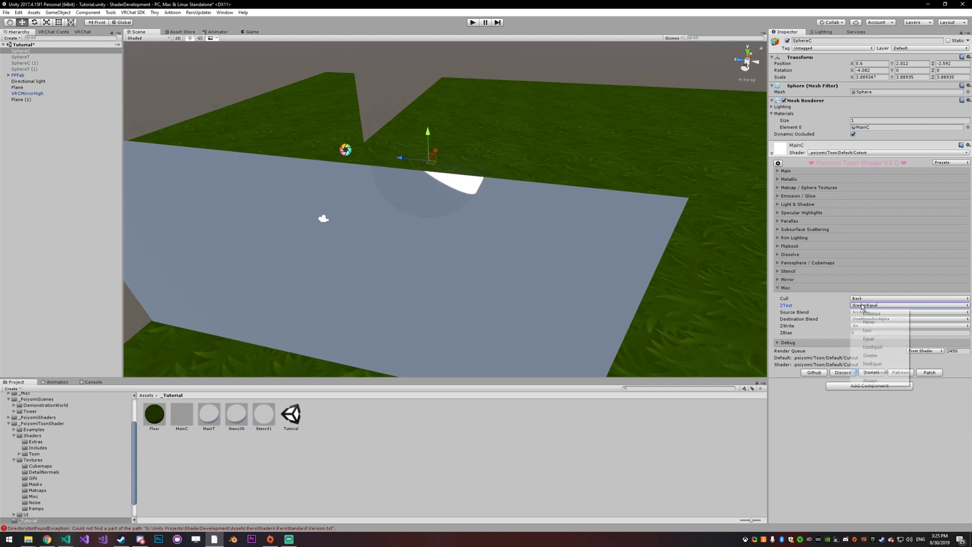
left_click(871, 381)
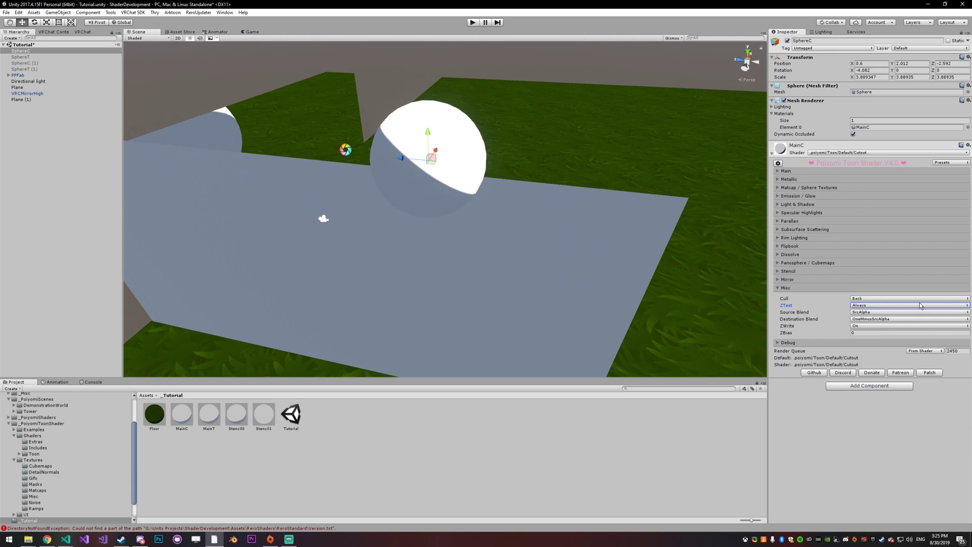
left_click(876, 307)
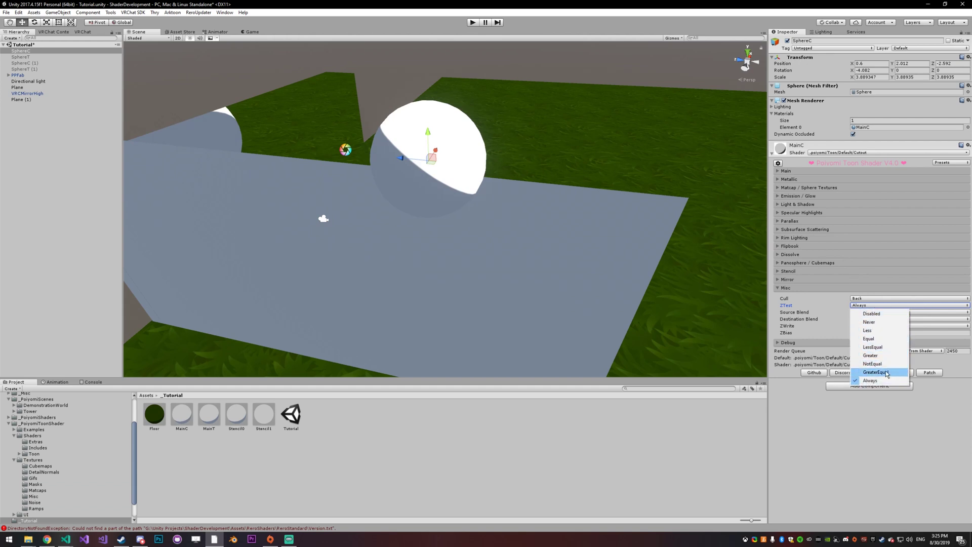
left_click(861, 313)
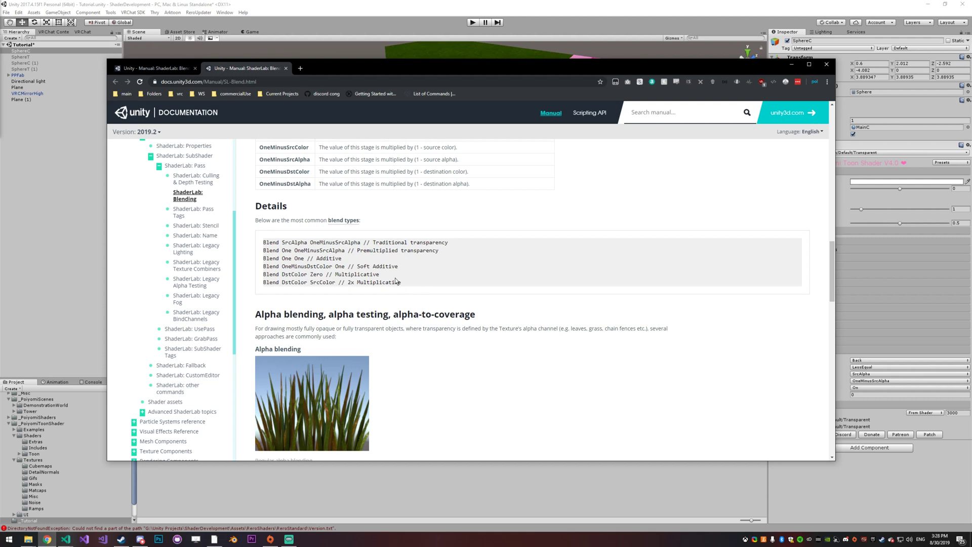
- Review the common blend types on the ShaderLab Blending page, then set Chrome aside
left_click(277, 83)
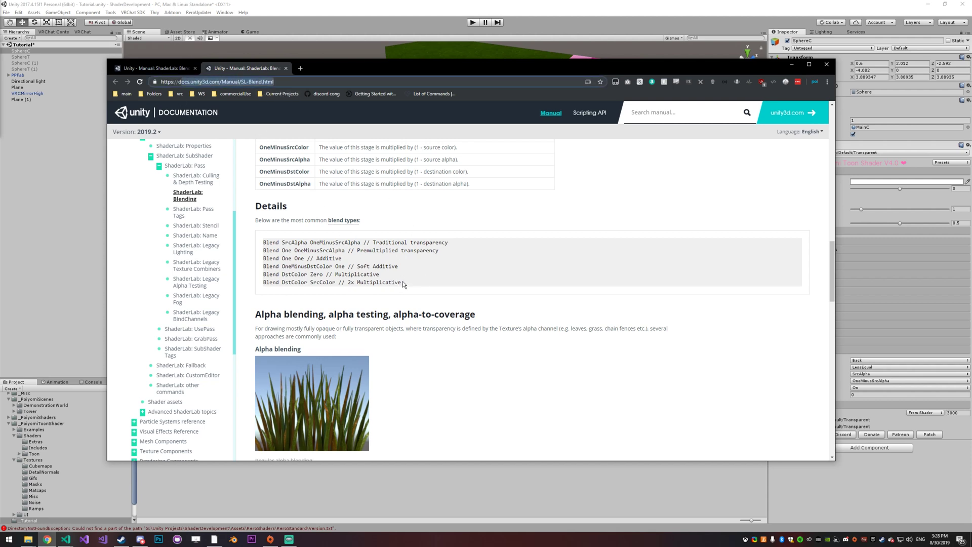
left_click_drag(402, 284, 262, 241)
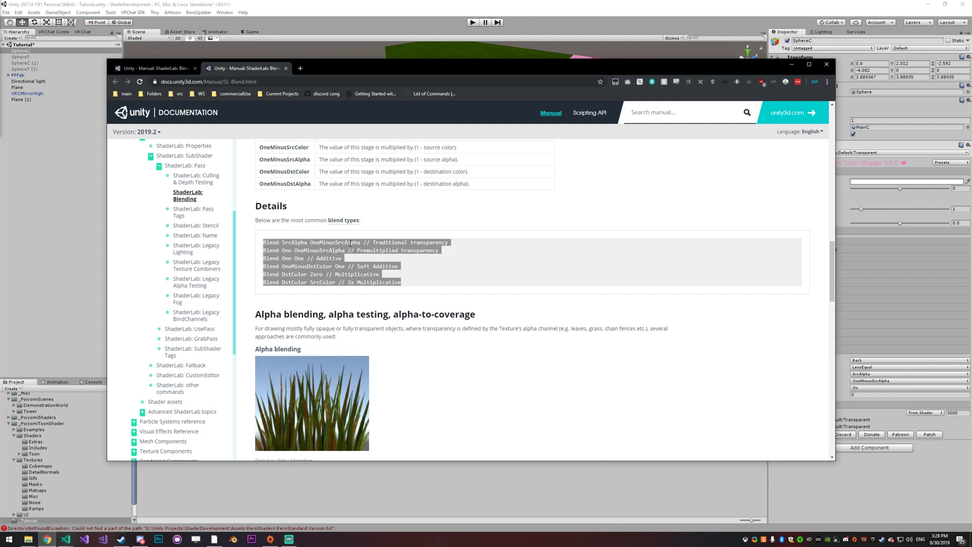
left_click(419, 269)
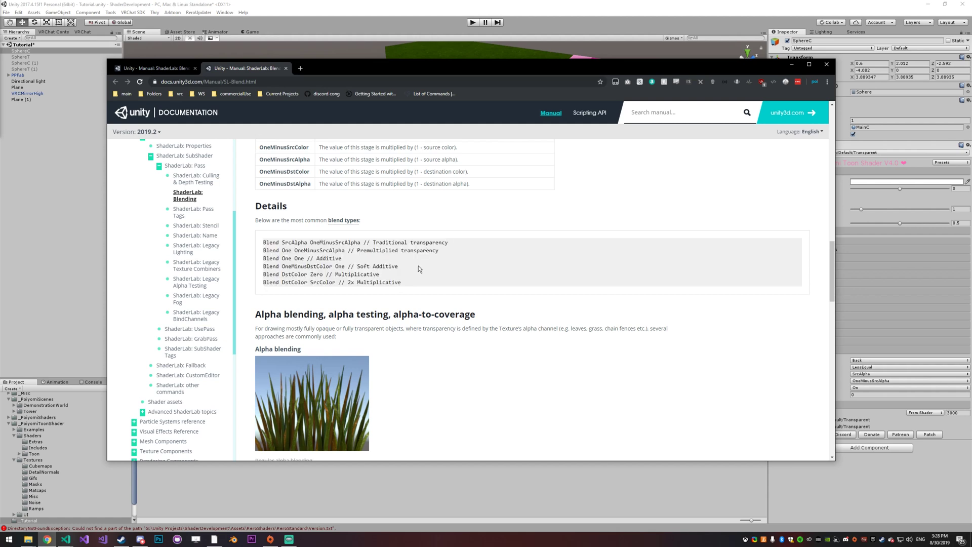
left_click_drag(659, 68, 31, 108)
key("alt+Tab")
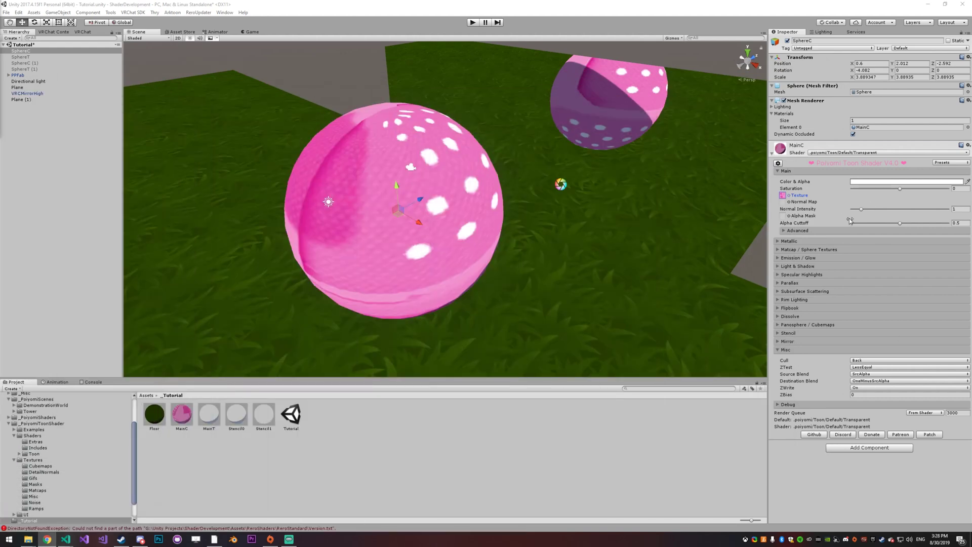
- Lower the Color & Alpha alpha to fade the pink spheres, then return to the manual
left_click(906, 181)
mouse_move(671, 223)
left_mouse_down()
mouse_move(611, 225)
mouse_move(669, 218)
left_mouse_up()
left_click(686, 94)
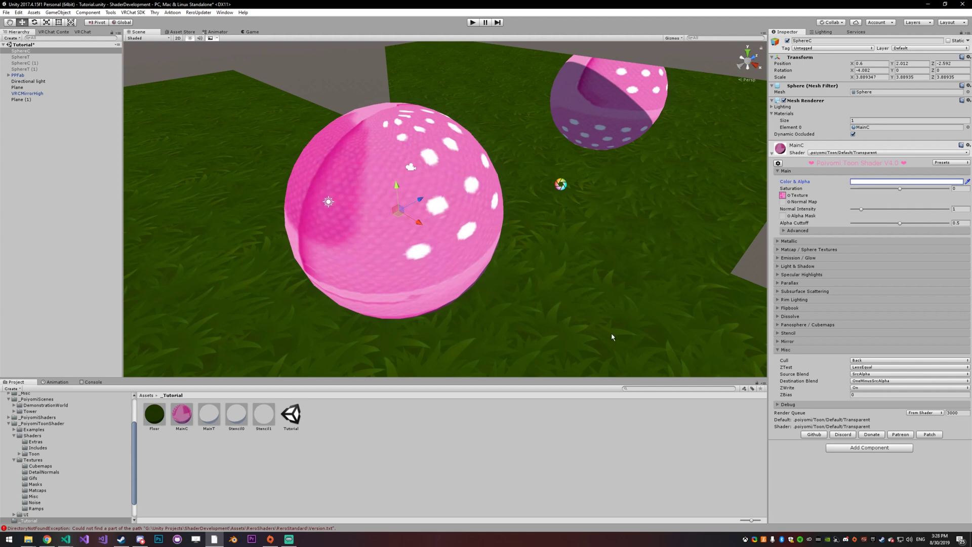
key("alt+Tab")
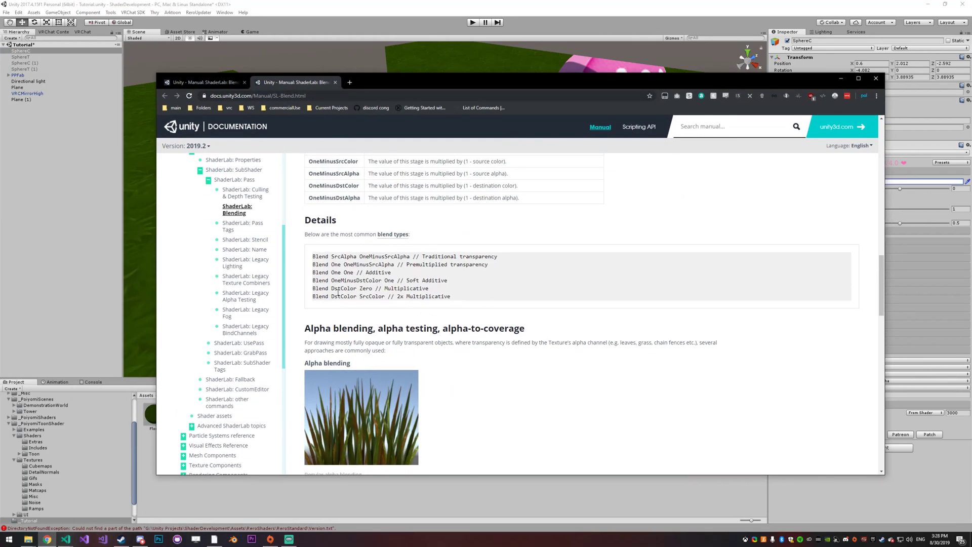
- Highlight the multiplicative 'Blend DstColor Zero' example, then minimize Chrome
double_click(405, 288)
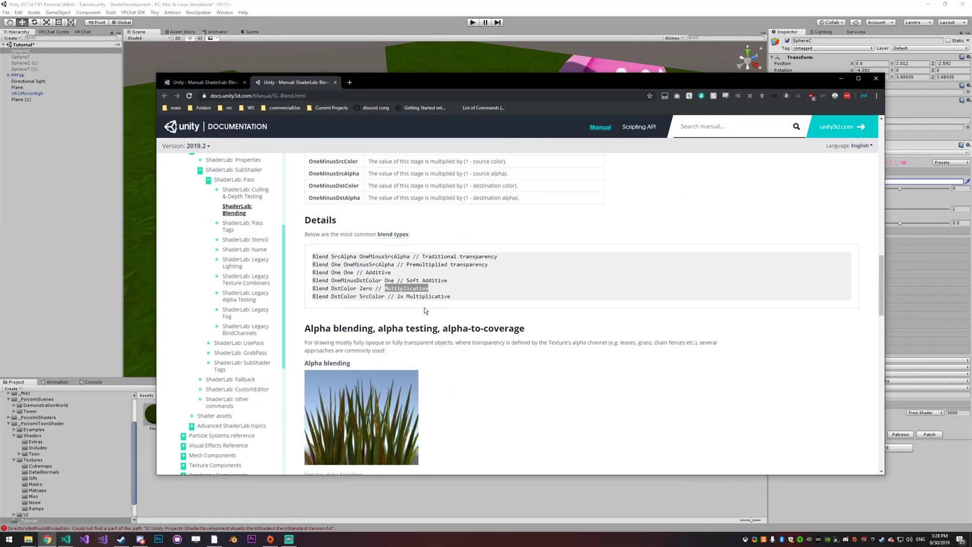
left_click(343, 288)
double_click(343, 289)
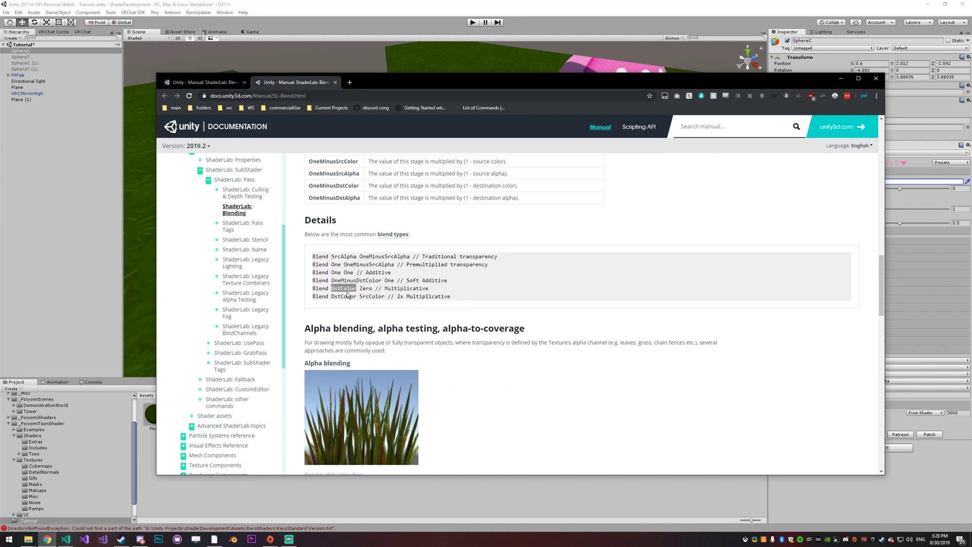
left_click(369, 288)
double_click(370, 287)
key("super+Down")
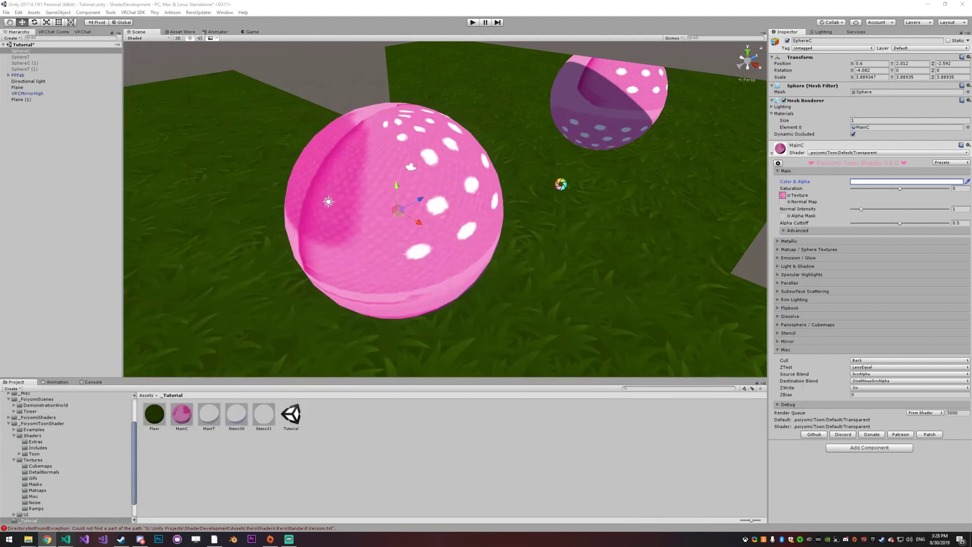
- Set Source Blend to DstColor and Destination Blend to Zero for multiplicative blending
left_click(861, 374)
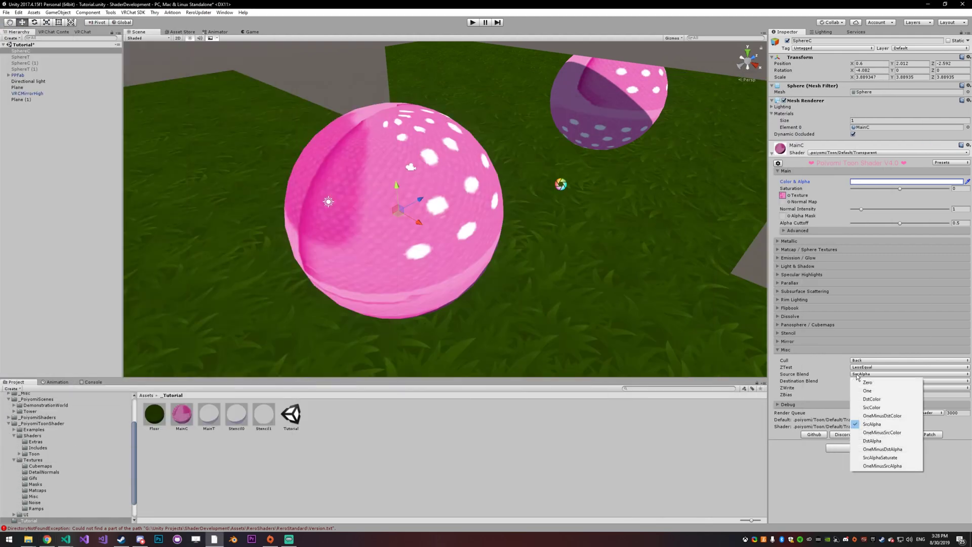
left_click(881, 399)
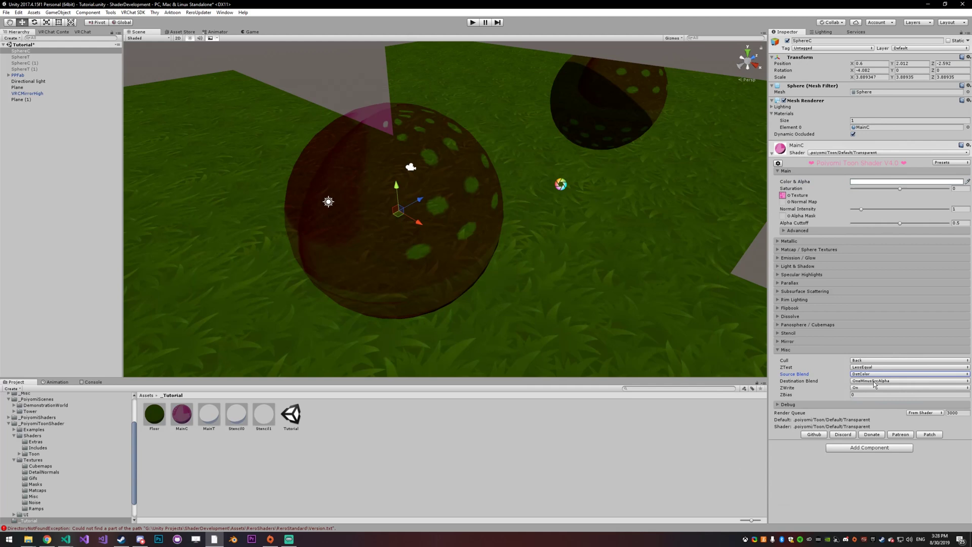
left_click(861, 383)
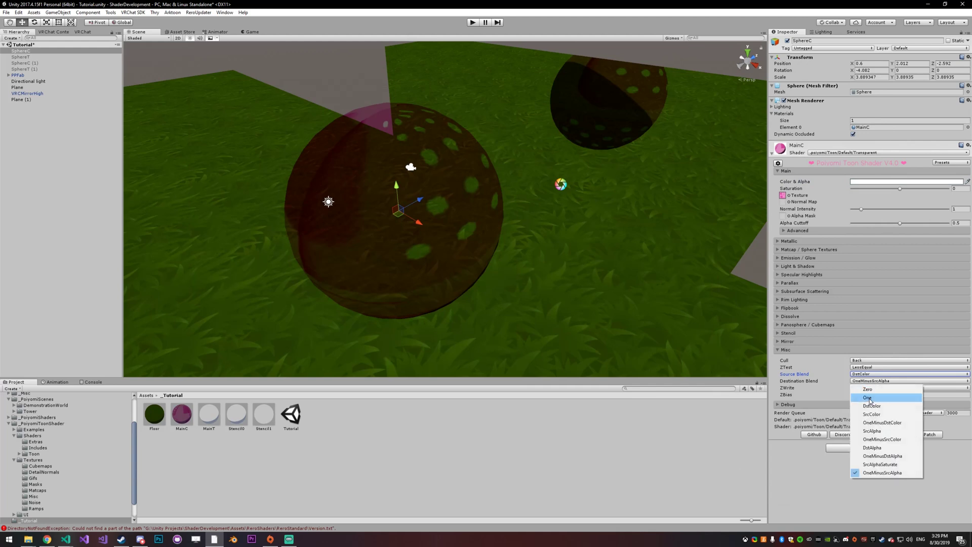
left_click(863, 392)
right_click_drag(756, 298, 452, 224)
left_click_drag(452, 225, 473, 207)
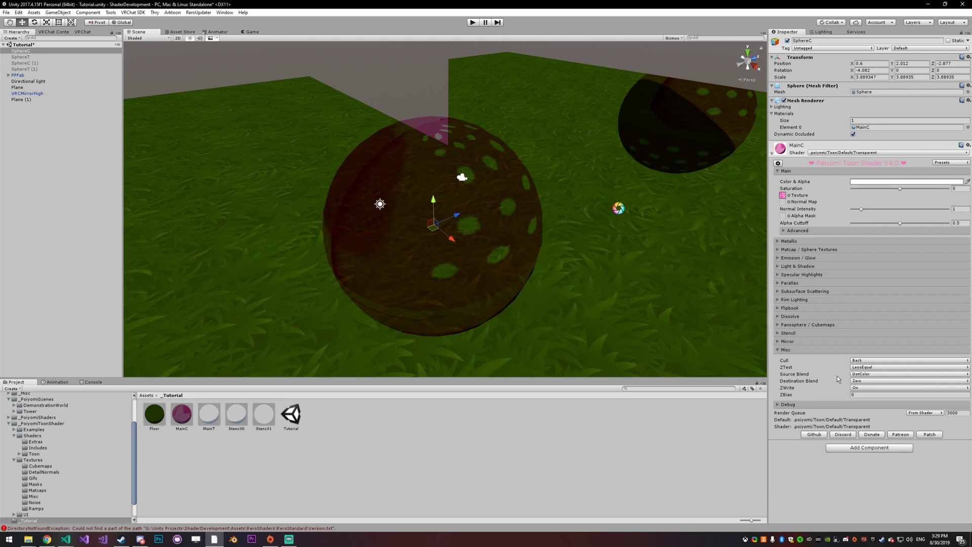
- Set both Source Blend and Destination Blend to One for additive blending
left_click(867, 374)
left_click(867, 390)
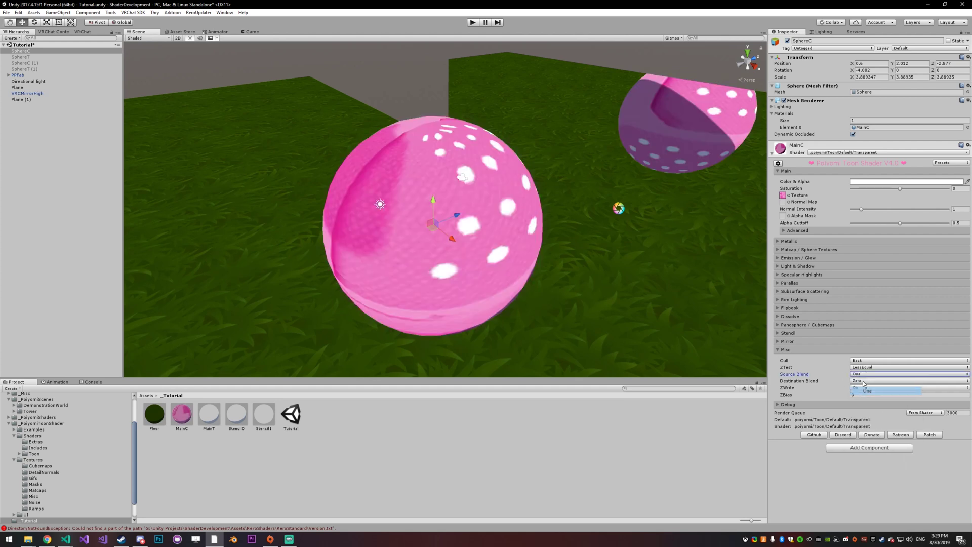
left_click(861, 381)
left_click(867, 397)
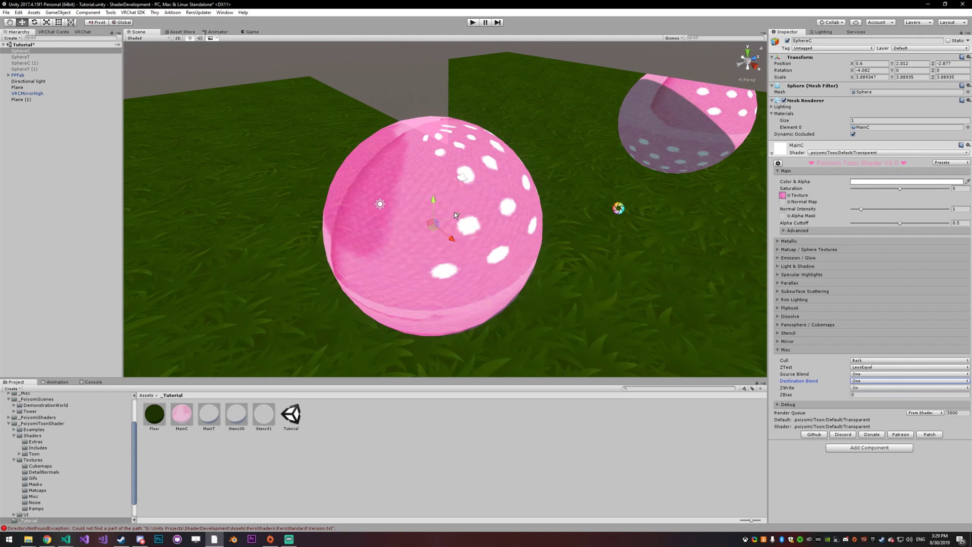
left_click_drag(434, 211, 452, 229)
- Darken MainC's Color & Alpha colour to 3C3C3C
left_click(856, 182)
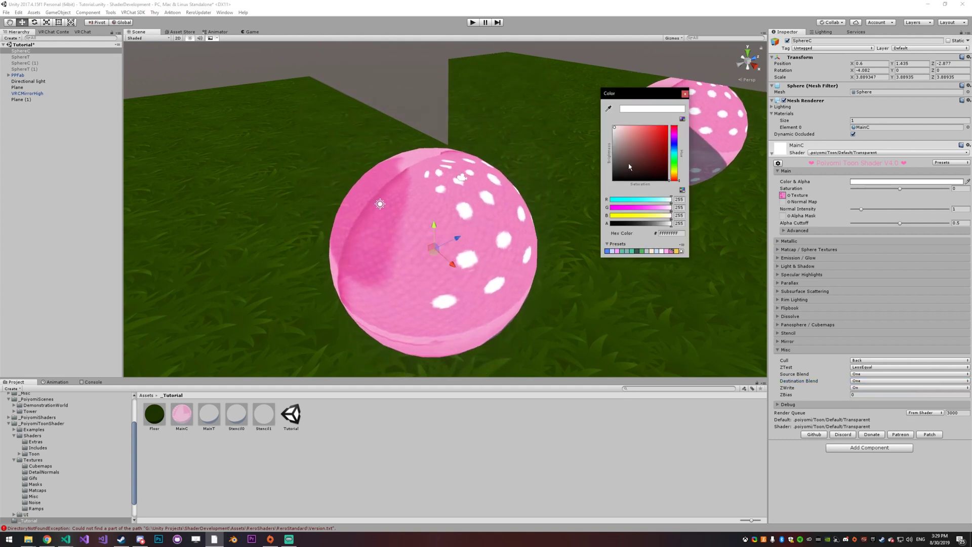
left_click_drag(621, 133, 547, 141)
left_click(499, 208)
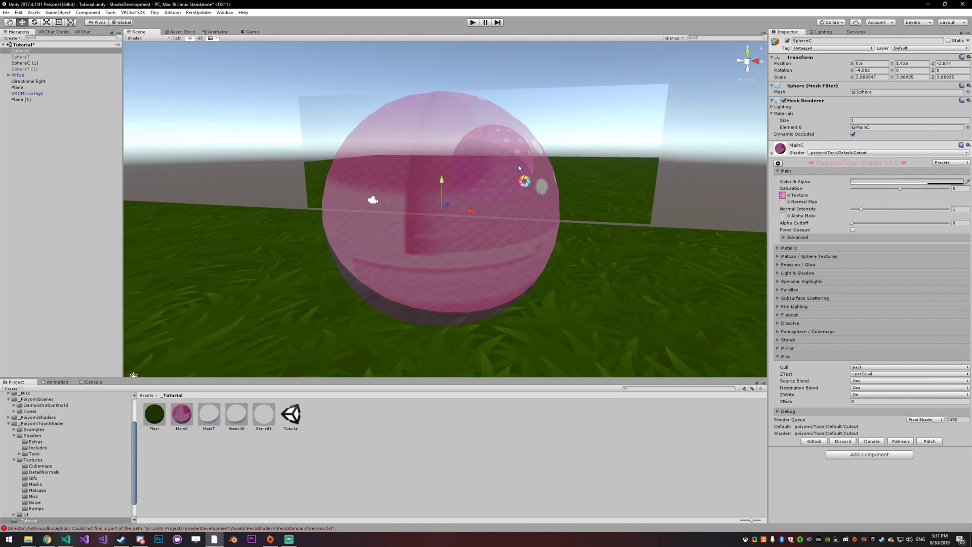
middle_click_drag(514, 165, 517, 107)
left_click_drag(516, 107, 309, 218, "alt")
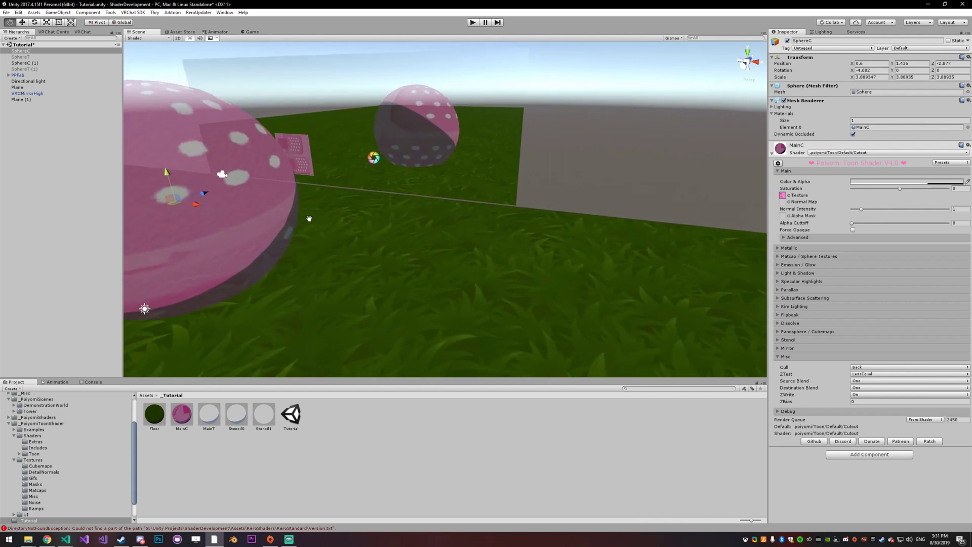
key("f")
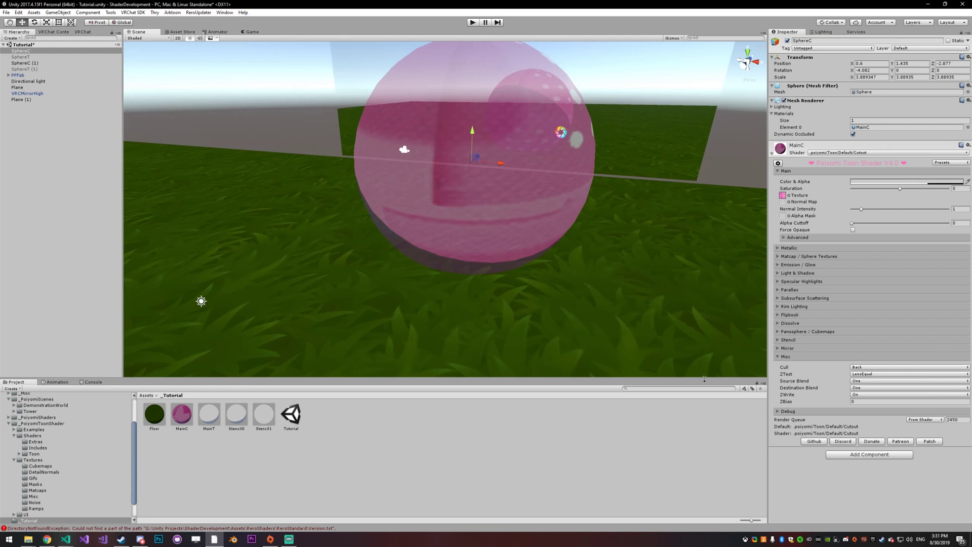
middle_click_drag(585, 225, 496, 134)
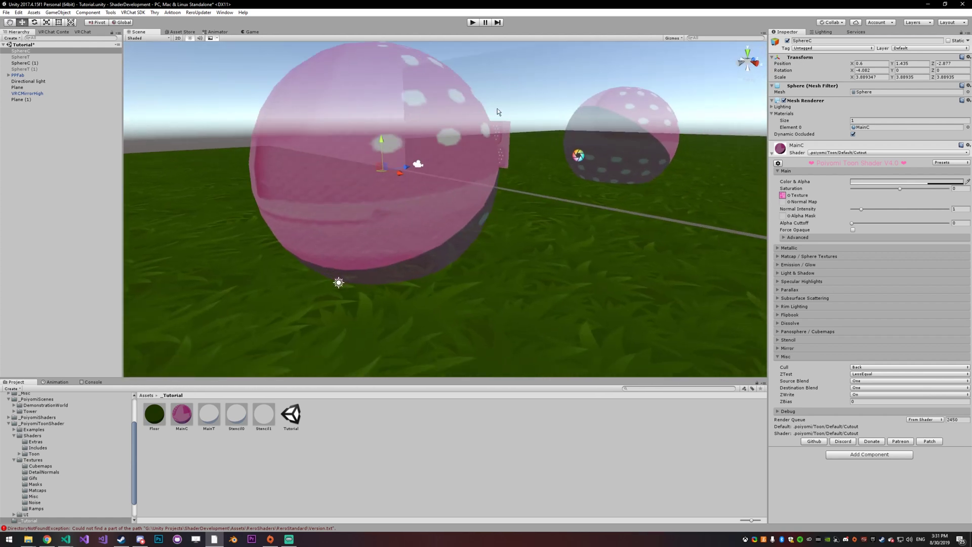
middle_click_drag(559, 133, 634, 169)
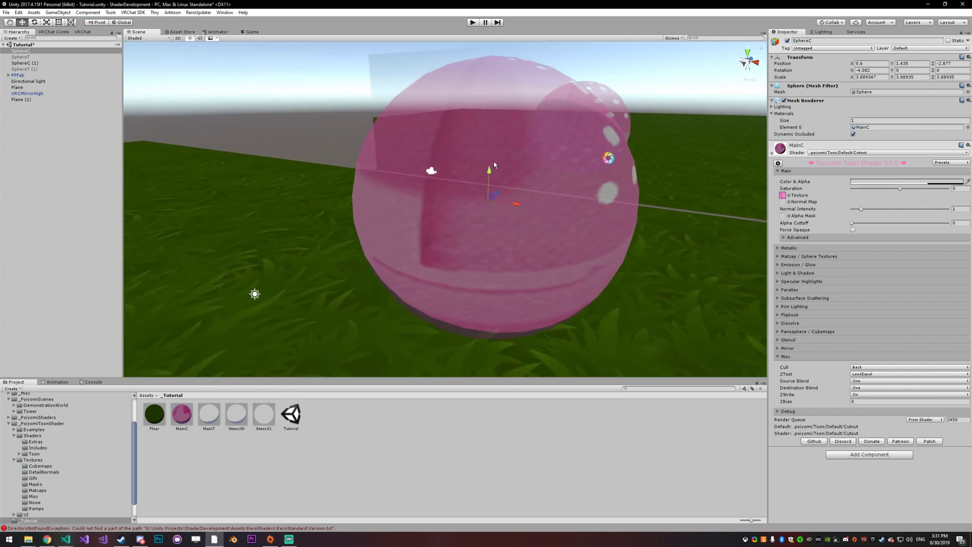
- Set ZWrite to Off in the Misc section
left_click(866, 394)
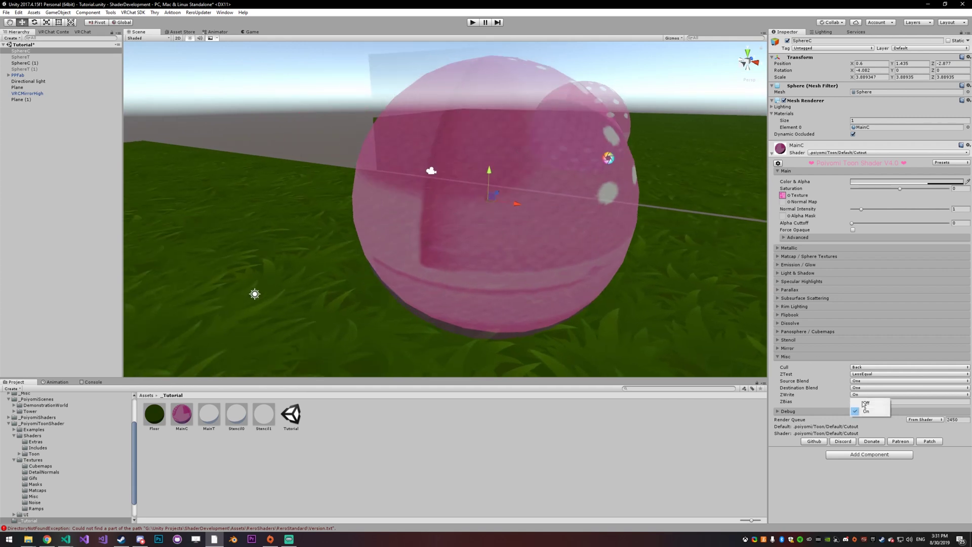
left_click(866, 404)
middle_click_drag(628, 182, 471, 289)
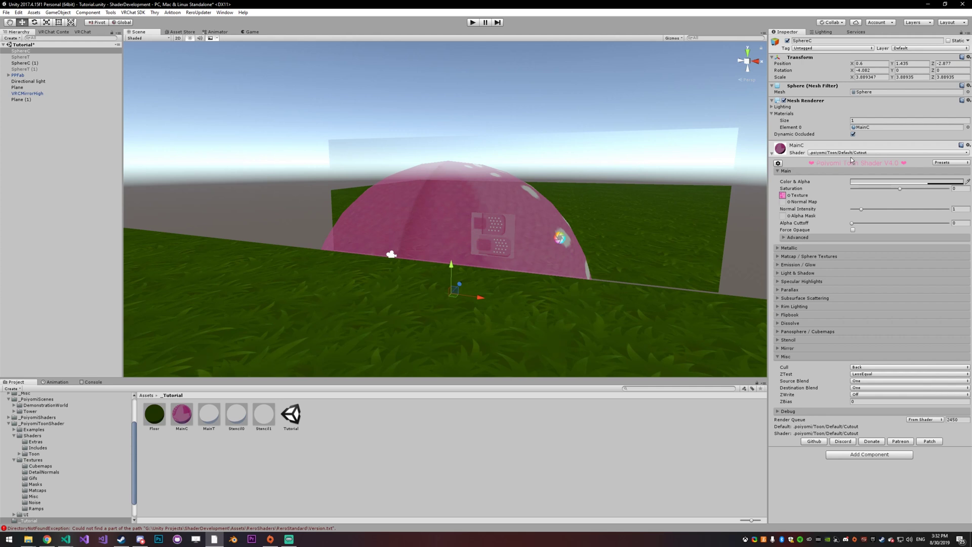
- Switch MainC to the .poiyomi > Toon > Default > Transparent shader, with render queue 3000
left_click(863, 152)
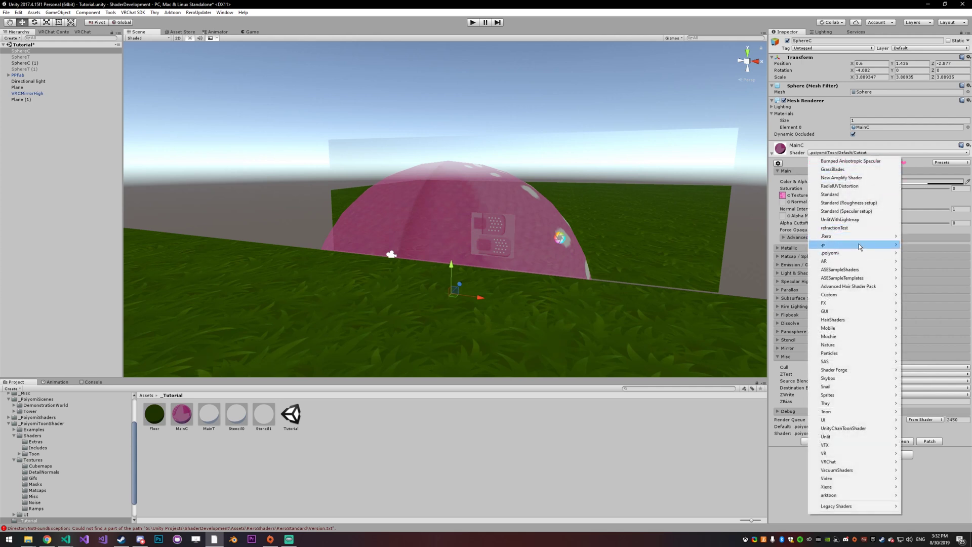
mouse_move(866, 254)
mouse_move(936, 299)
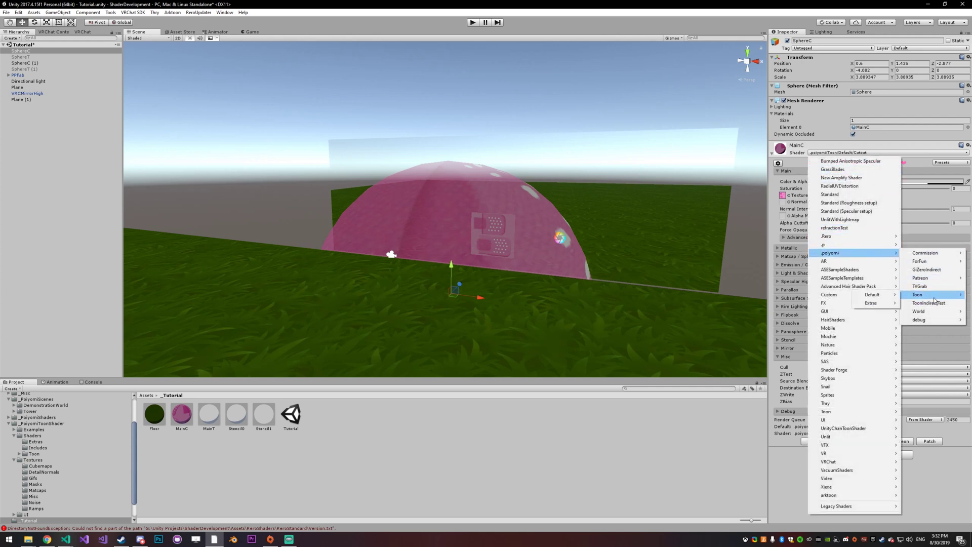
mouse_move(887, 297)
left_click(828, 304)
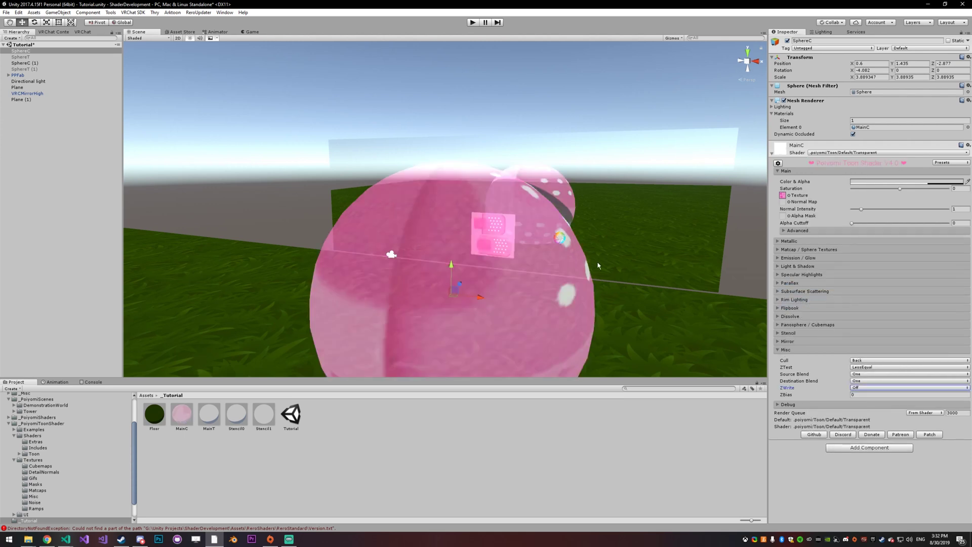
left_click_drag(557, 284, 460, 272, "alt")
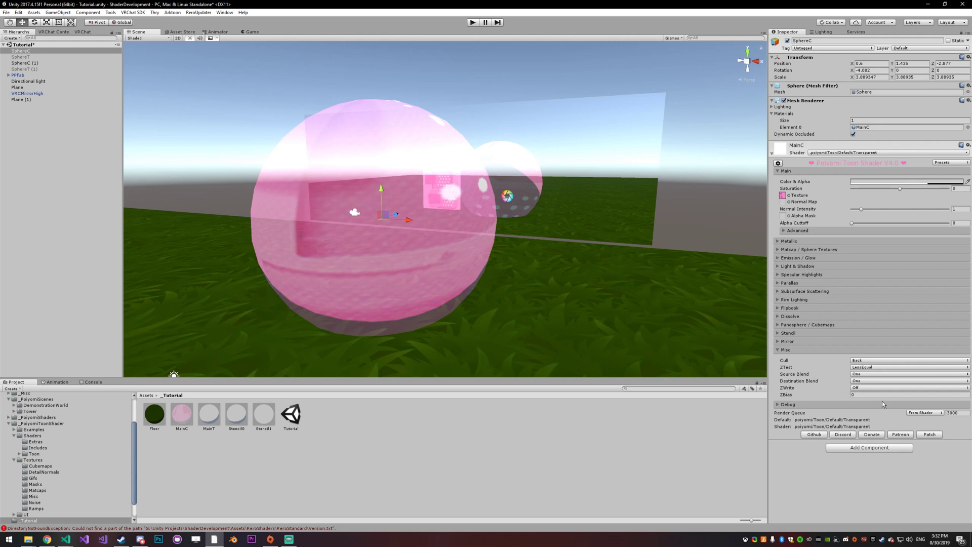
left_click(961, 412)
- Set the MainC material's ZBias to 1000, leaving only a sliver of sphere behind the plane
left_click_drag(513, 264, 725, 286, "alt")
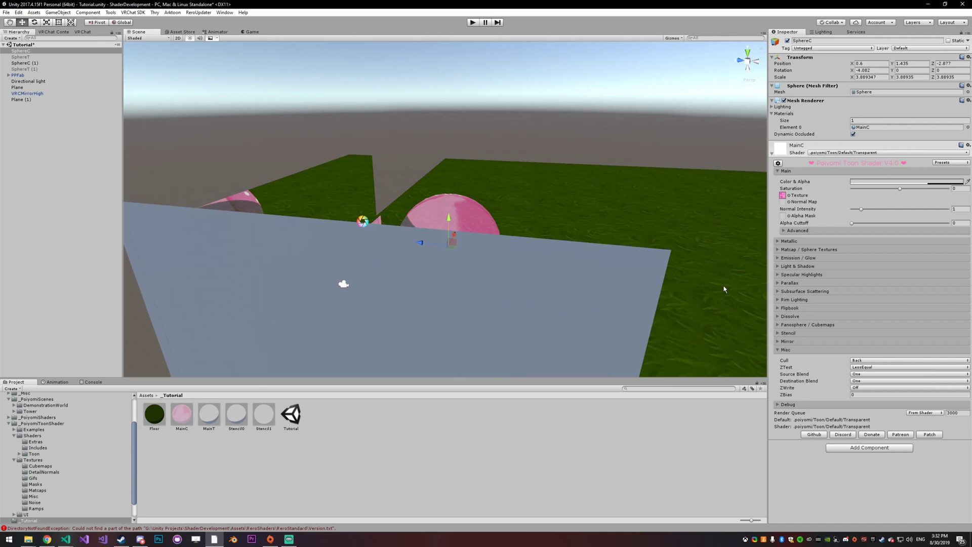
left_click(854, 395)
type("000")
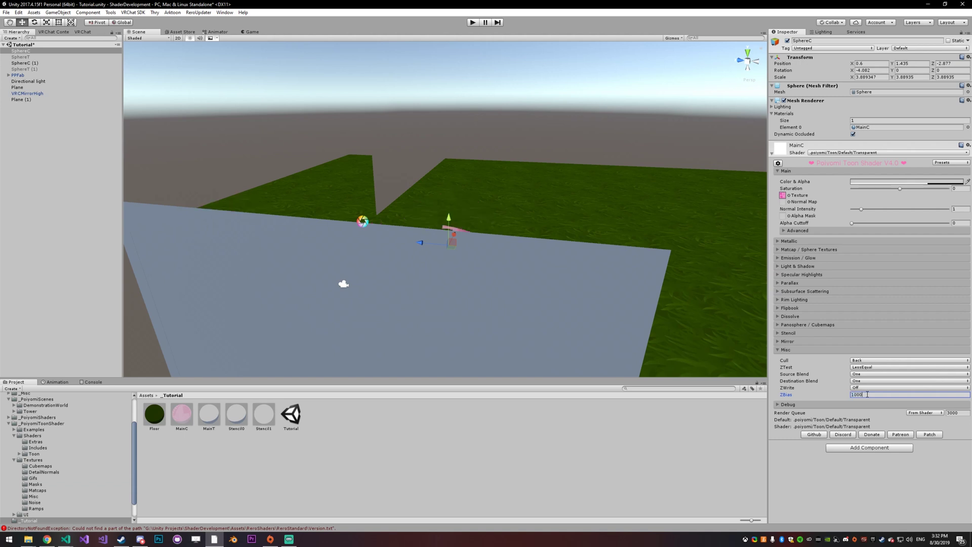
right_click_drag(430, 274, 446, 258)
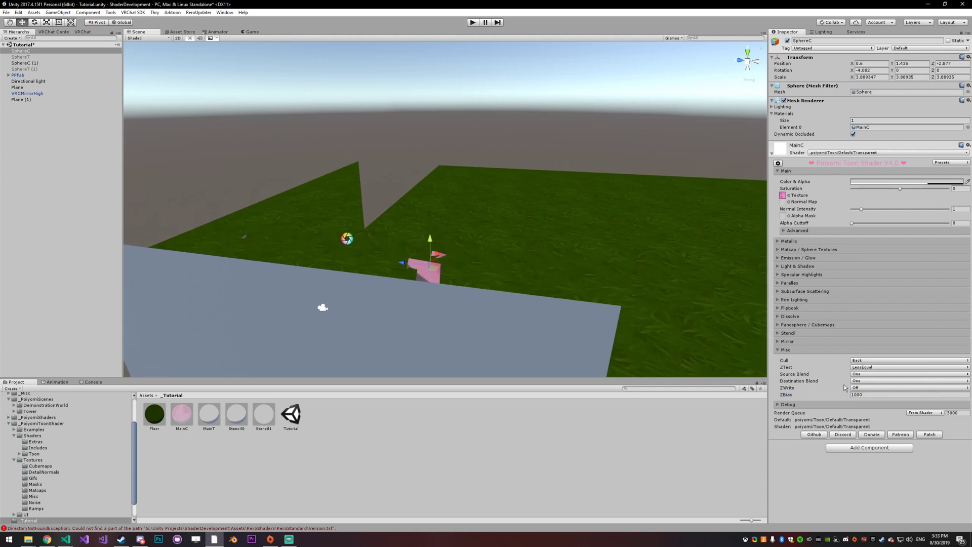
- Change MainC's ZBias to -10000 so the whole pink sphere draws through the plane
left_click(872, 394)
type("-")
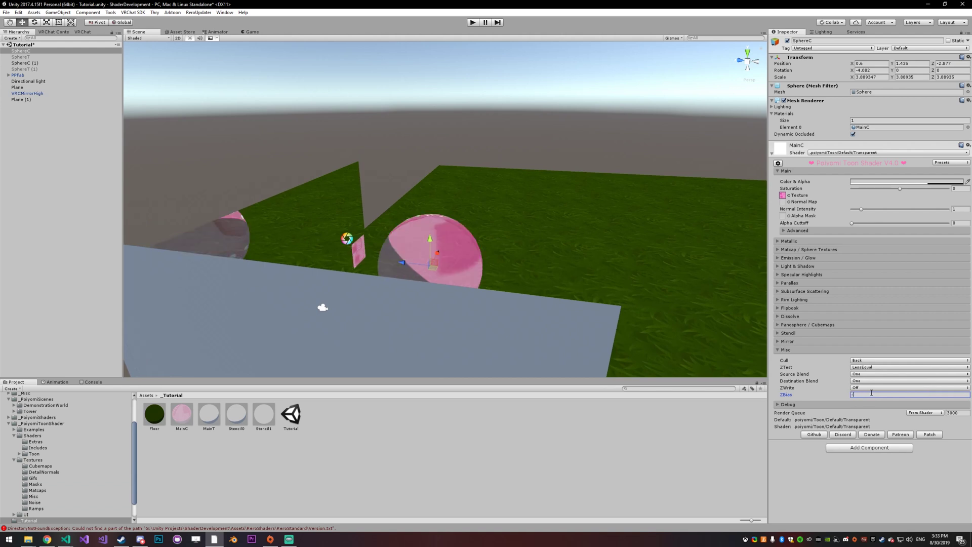
type("10000")
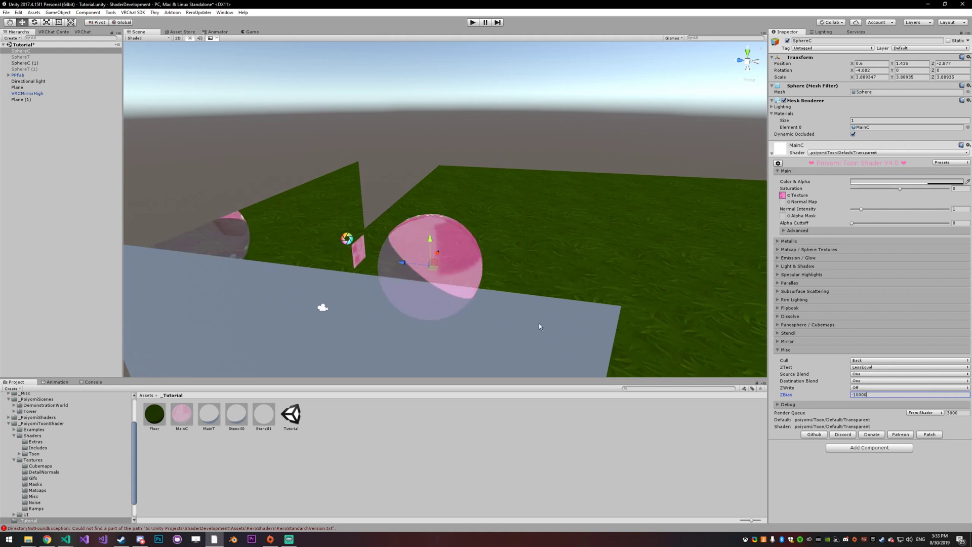
middle_click_drag(539, 327, 389, 199)
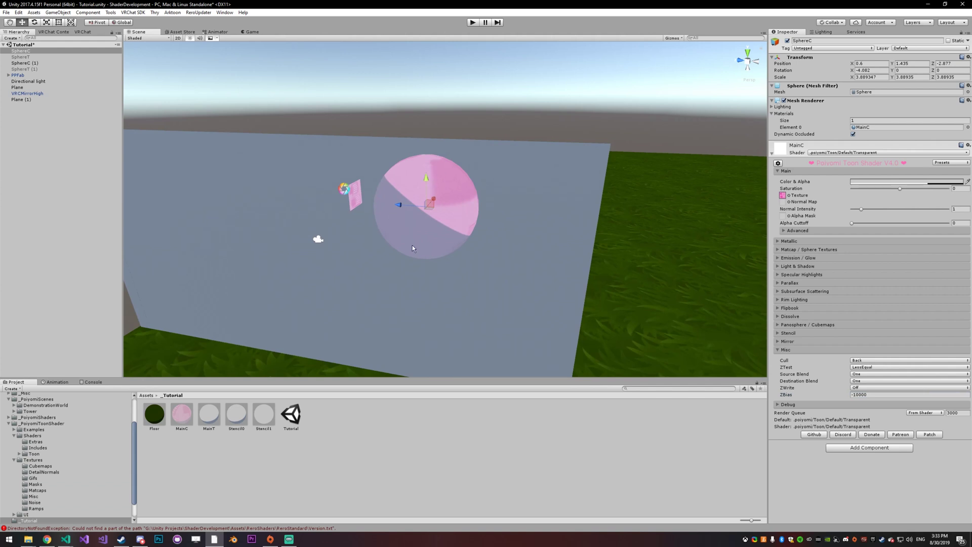
right_click_drag(453, 190, 428, 198)
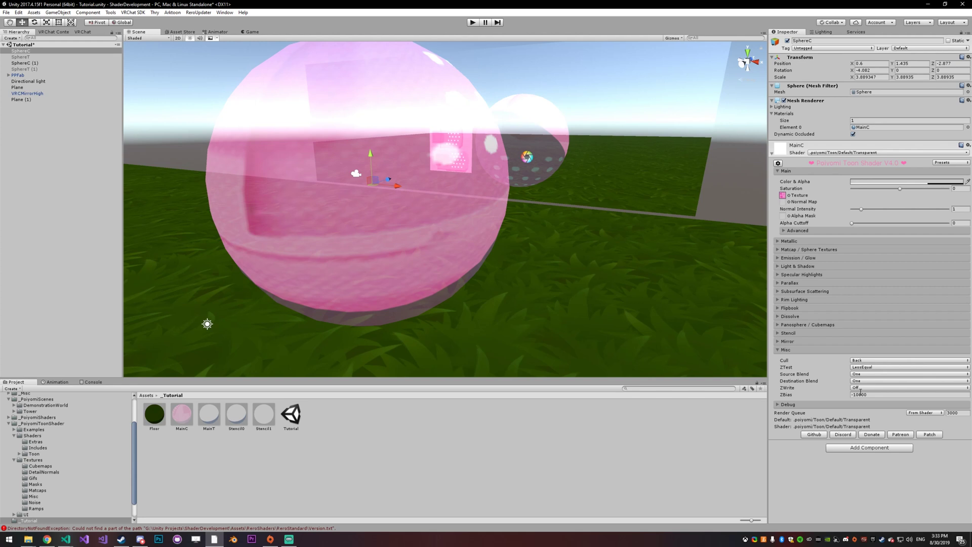
- Enter 0 as the MainC material's ZBias, replacing -10000
left_click(861, 393)
type("0")
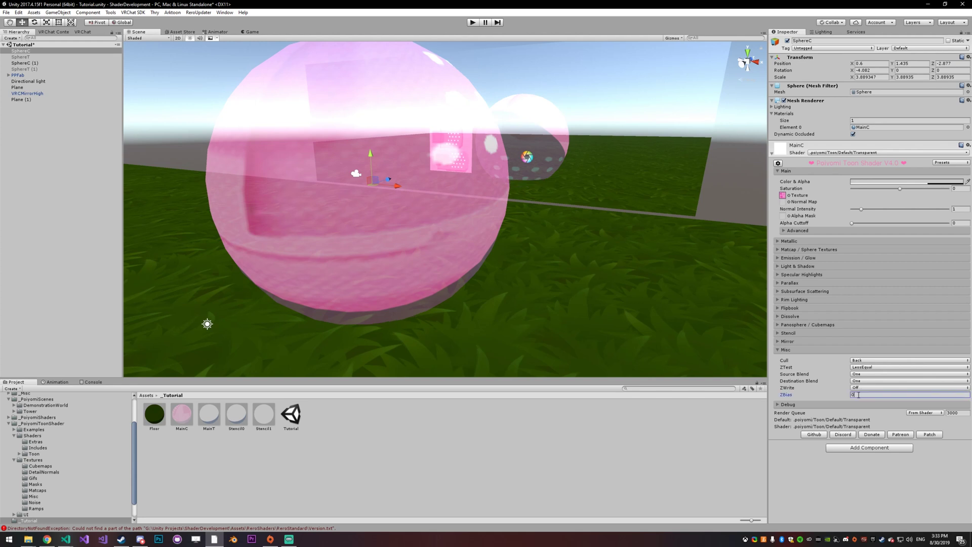